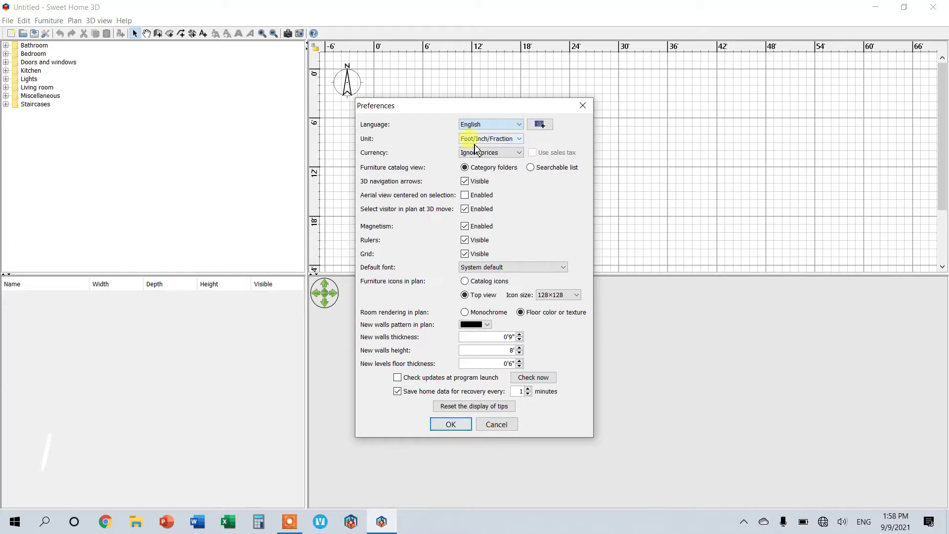
# - Keep Foot/Inch/Fraction as the unit, and set the new walls' thickness to 0'9" and their height to 8'
pyautogui.click(499, 139)
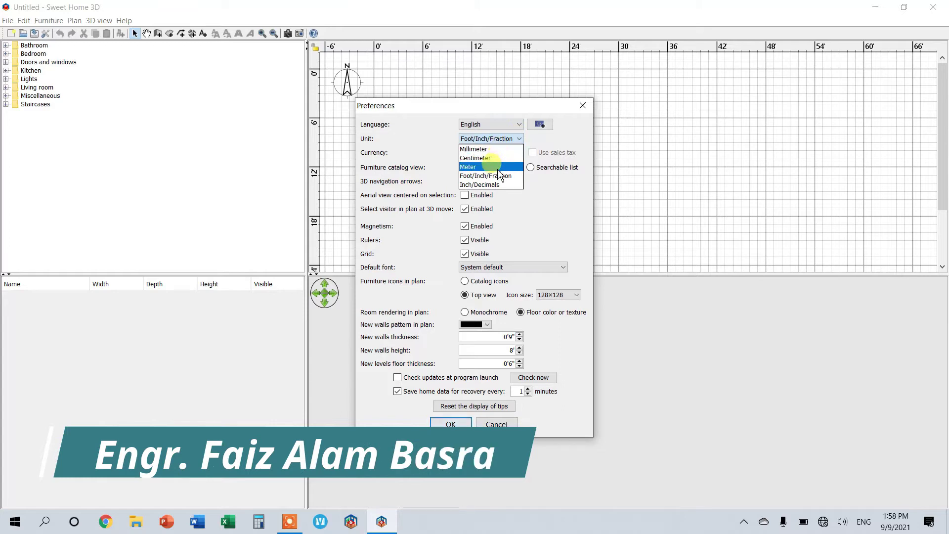
pyautogui.click(535, 151)
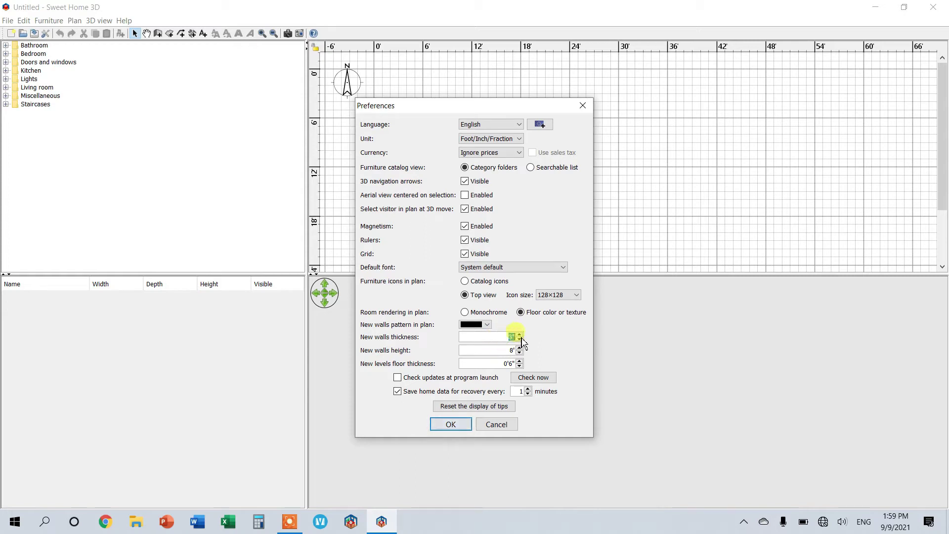
pyautogui.write('6')
pyautogui.click(505, 350)
pyautogui.write("8'")
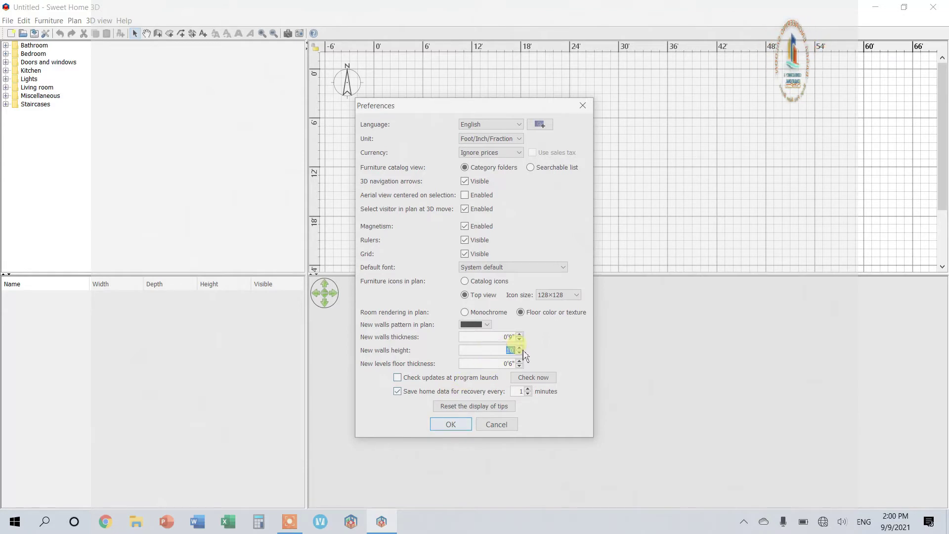
pyautogui.tripleClick(502, 350)
pyautogui.write('6')
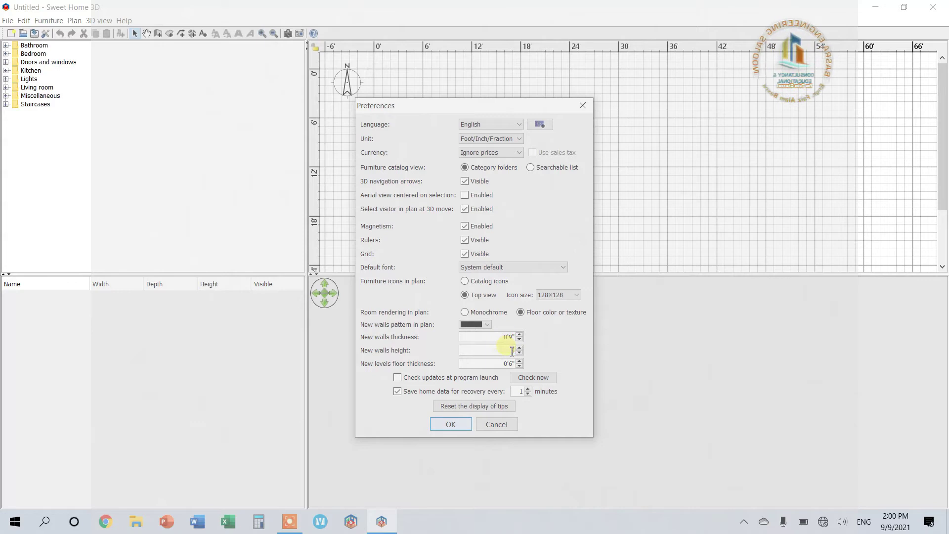
pyautogui.write("8'")
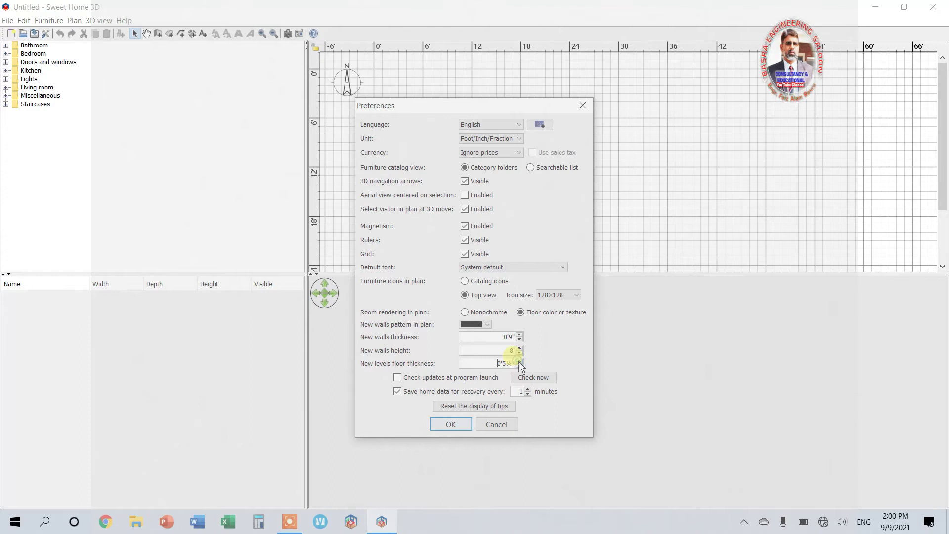
# - Set the new levels' floor thickness to 0'6" and the recovery save interval to 1 minute, and apply the preferences
pyautogui.click(519, 362)
pyautogui.click(519, 363)
pyautogui.click(520, 363)
pyautogui.click(520, 363)
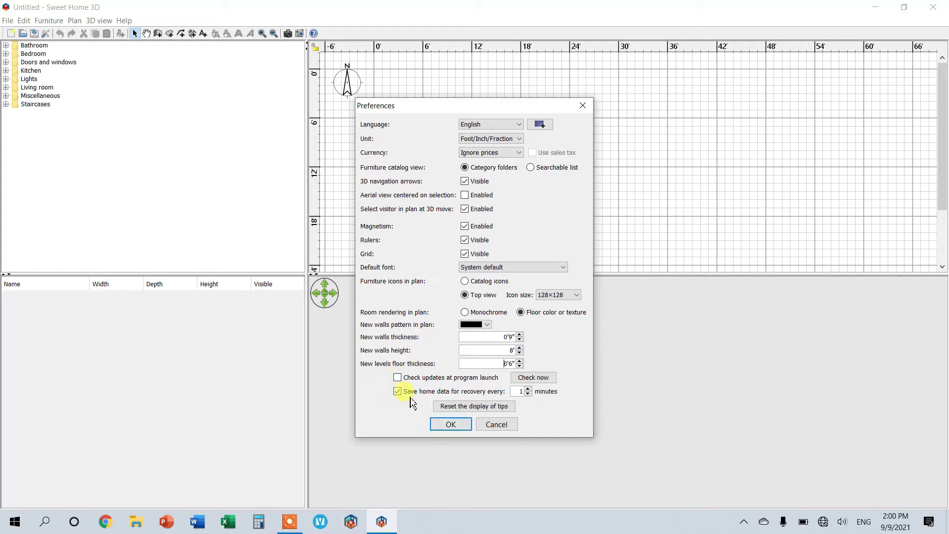
pyautogui.click(528, 389)
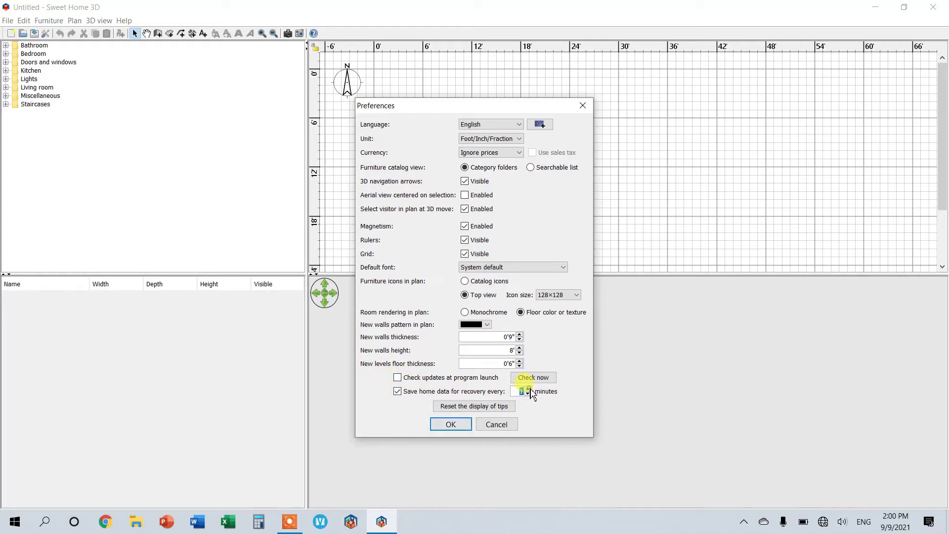
pyautogui.click(528, 394)
pyautogui.click(454, 424)
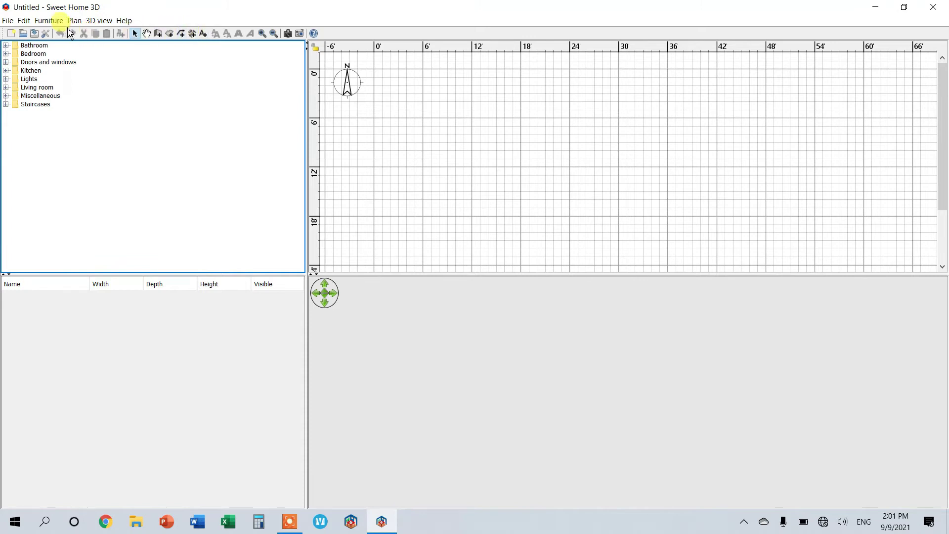
pyautogui.click(25, 21)
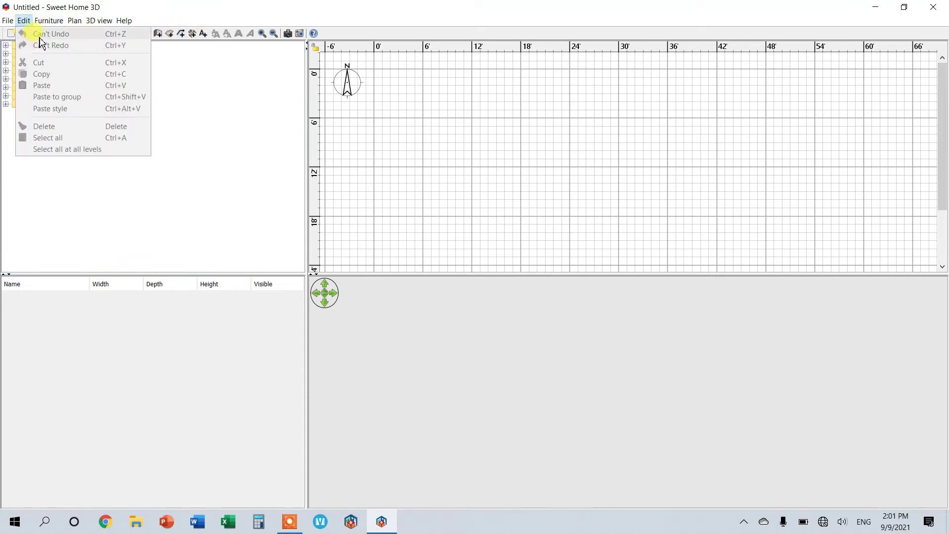
pyautogui.moveTo(45, 23)
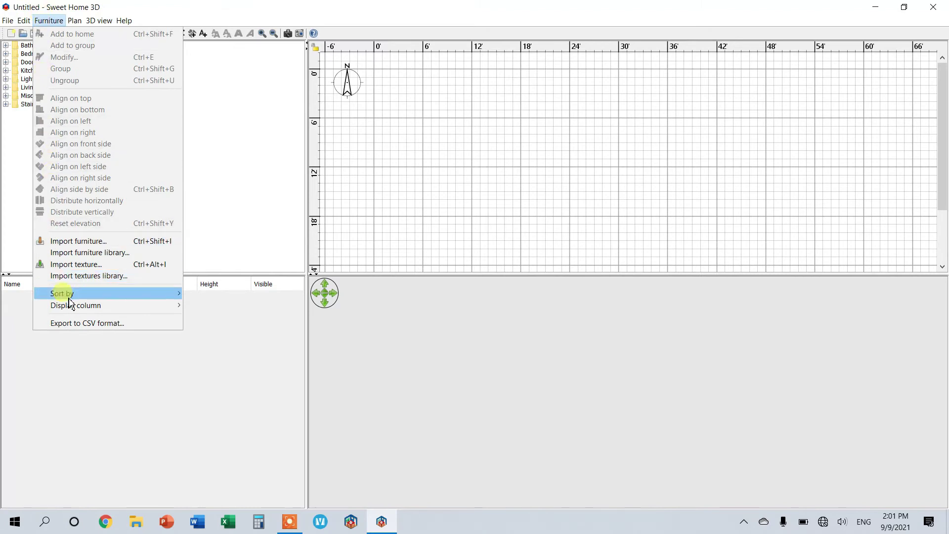
pyautogui.moveTo(83, 22)
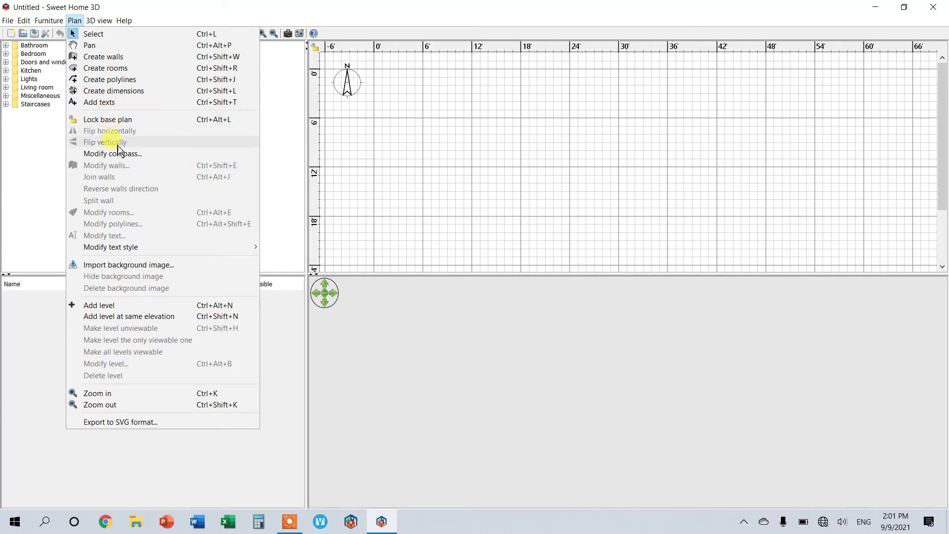
pyautogui.moveTo(129, 254)
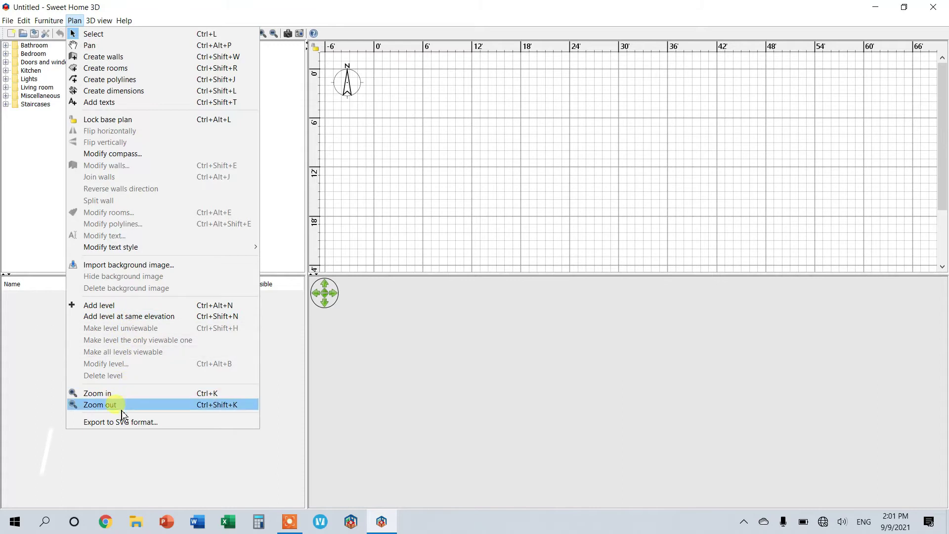
pyautogui.moveTo(101, 20)
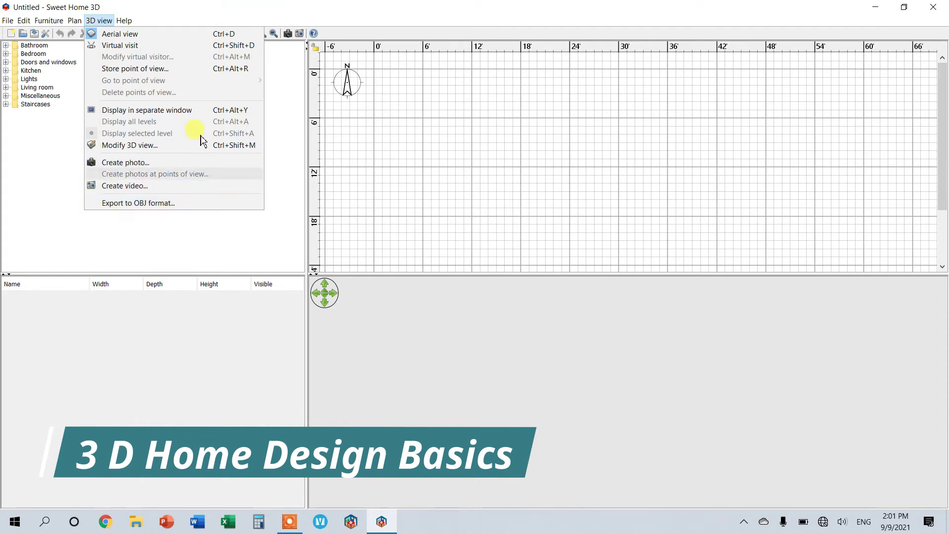
pyautogui.click(171, 20)
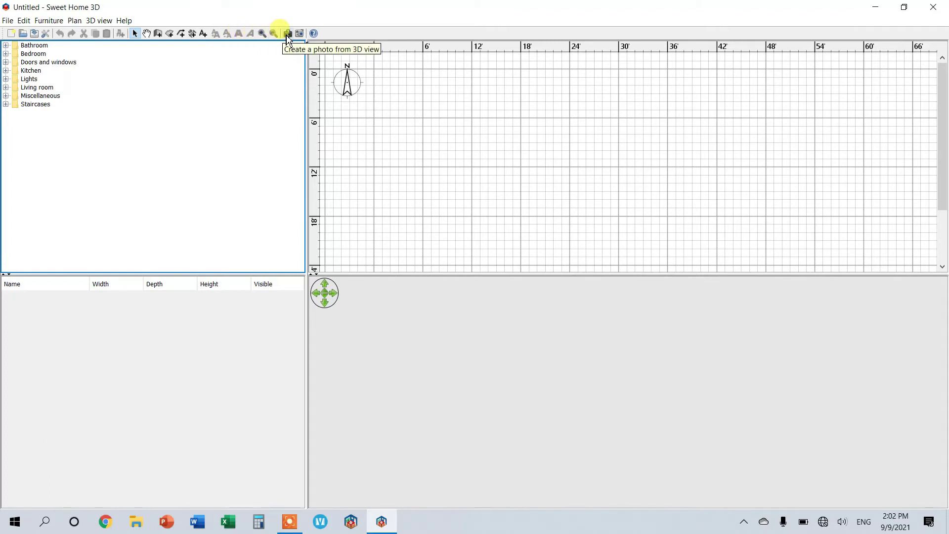
# - Examine the furniture catalog's Bathroom, Bedroom, and Doors and windows categories, including item previews such as the front door
pyautogui.click(5, 45)
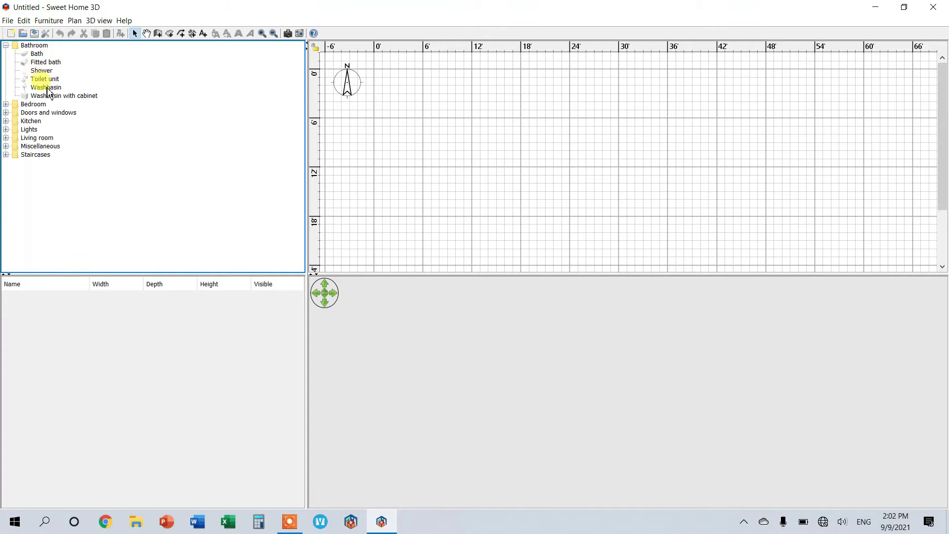
pyautogui.moveTo(48, 94)
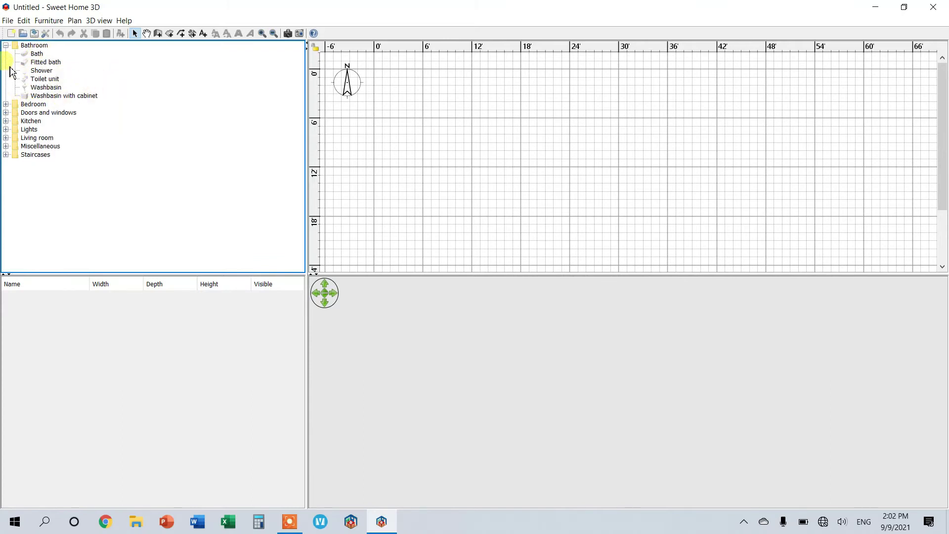
pyautogui.click(6, 46)
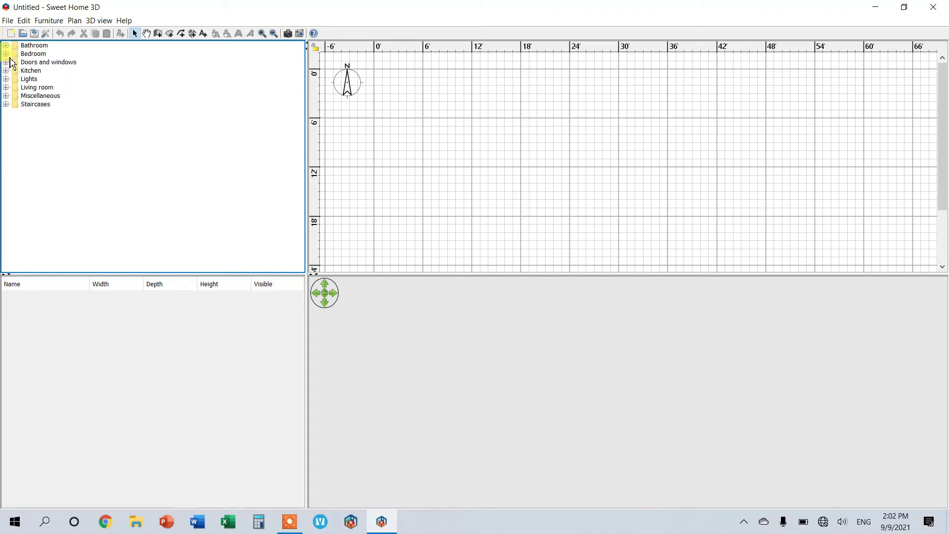
pyautogui.click(6, 54)
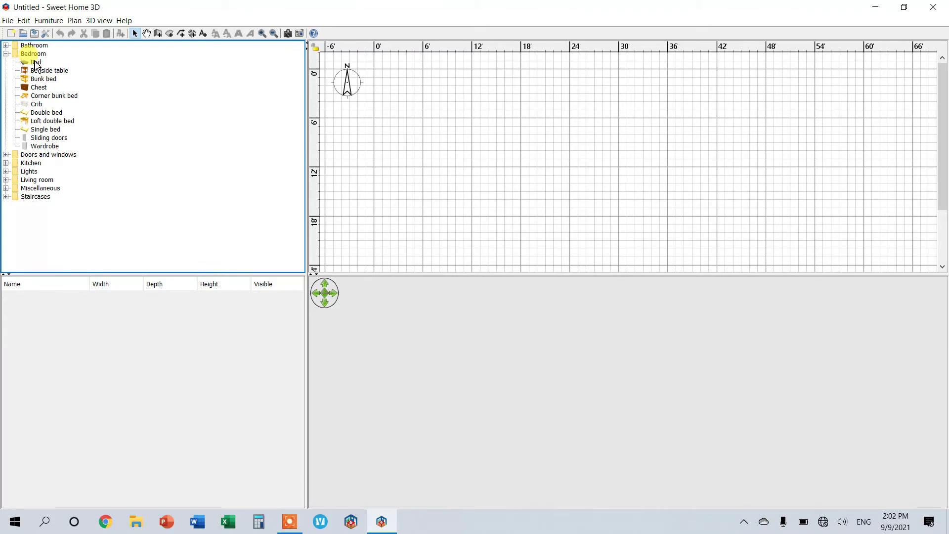
pyautogui.moveTo(38, 66)
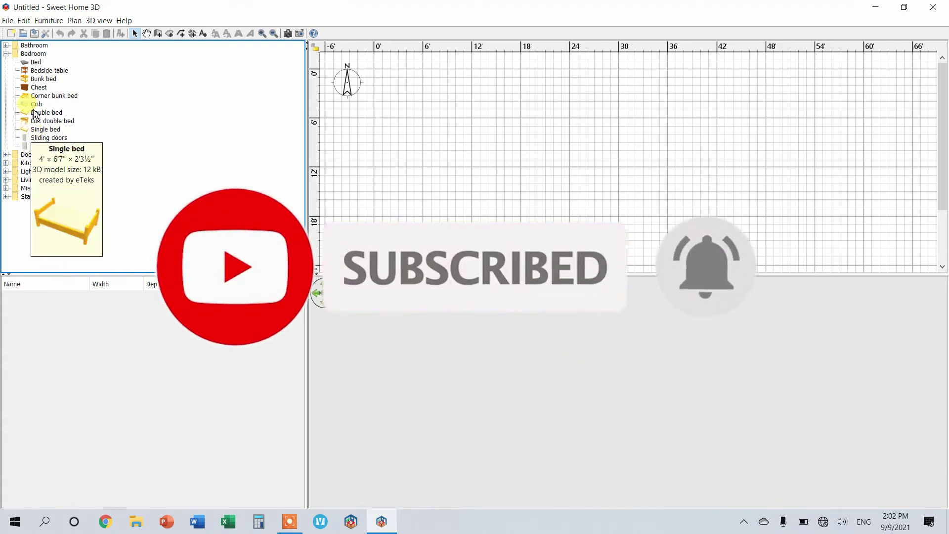
pyautogui.click(5, 53)
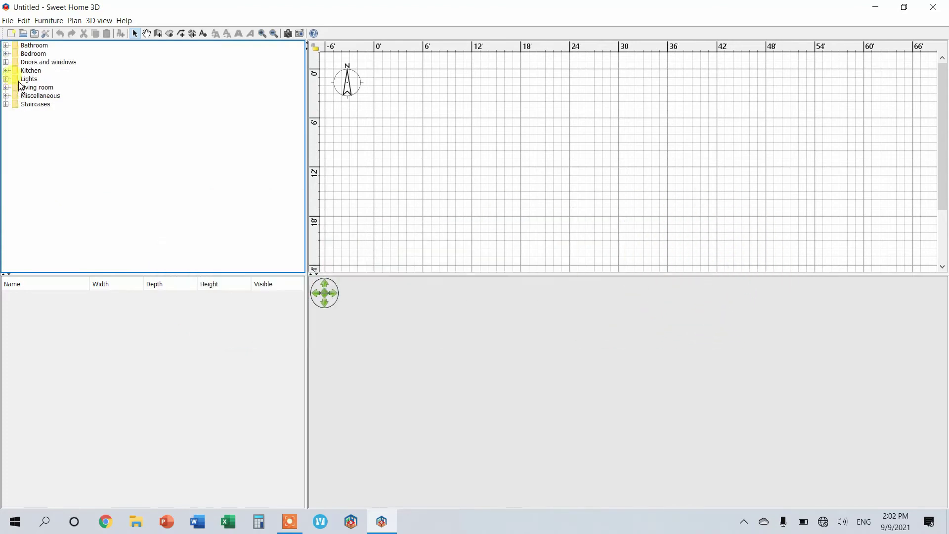
pyautogui.click(6, 61)
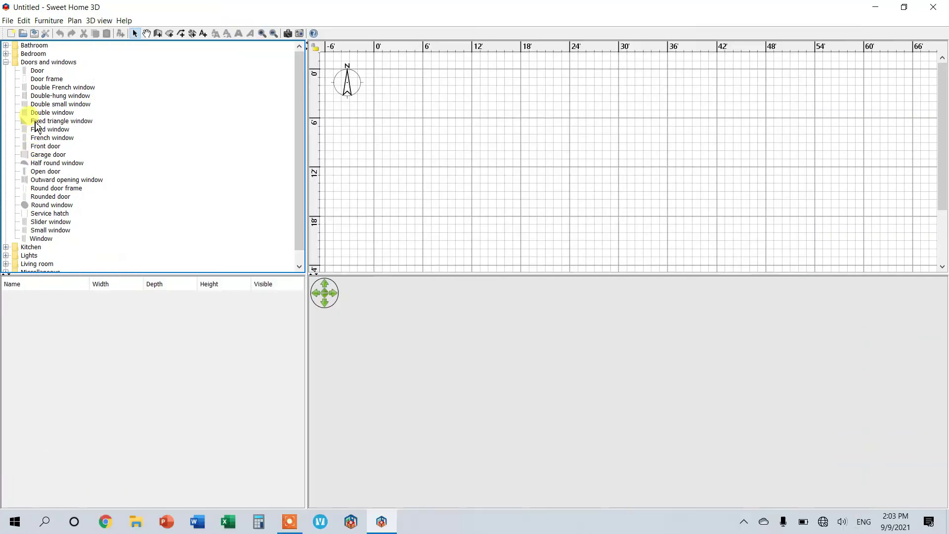
pyautogui.moveTo(33, 134)
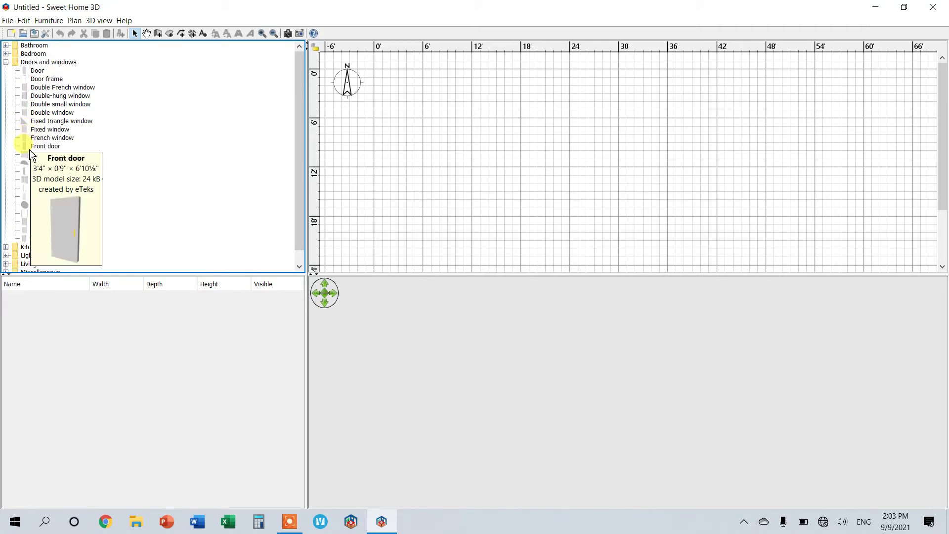
pyautogui.moveTo(37, 159)
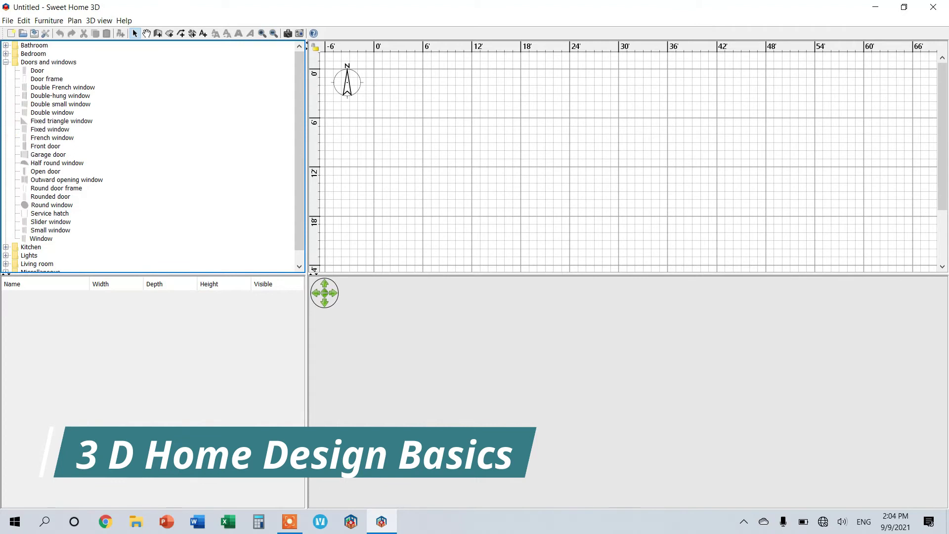
pyautogui.click(6, 63)
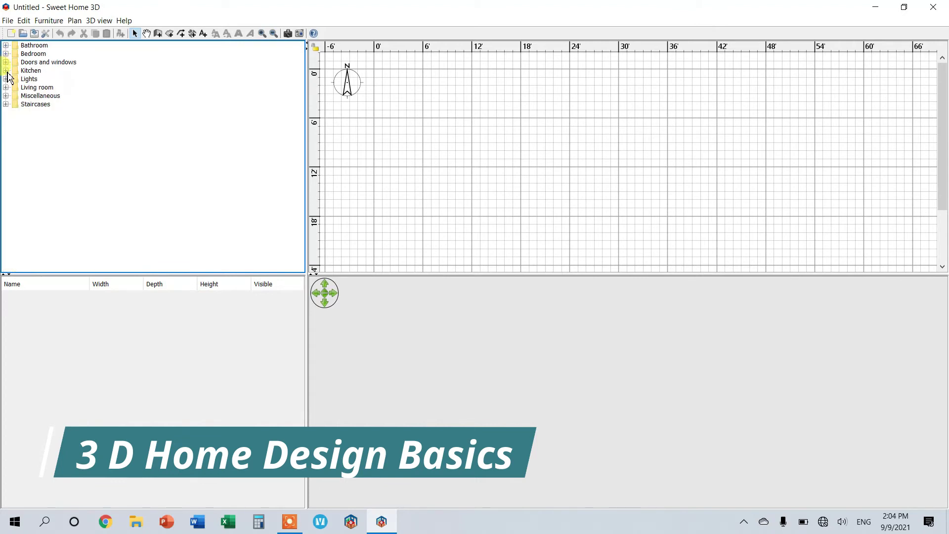
# - Examine the items in the furniture catalog's Kitchen and Lights categories, collapsing each category when done
pyautogui.click(6, 70)
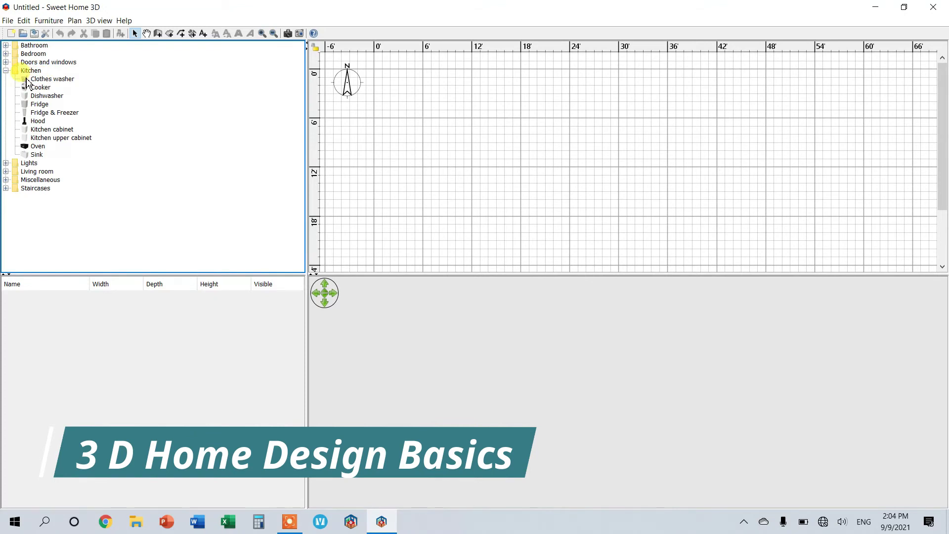
pyautogui.moveTo(28, 83)
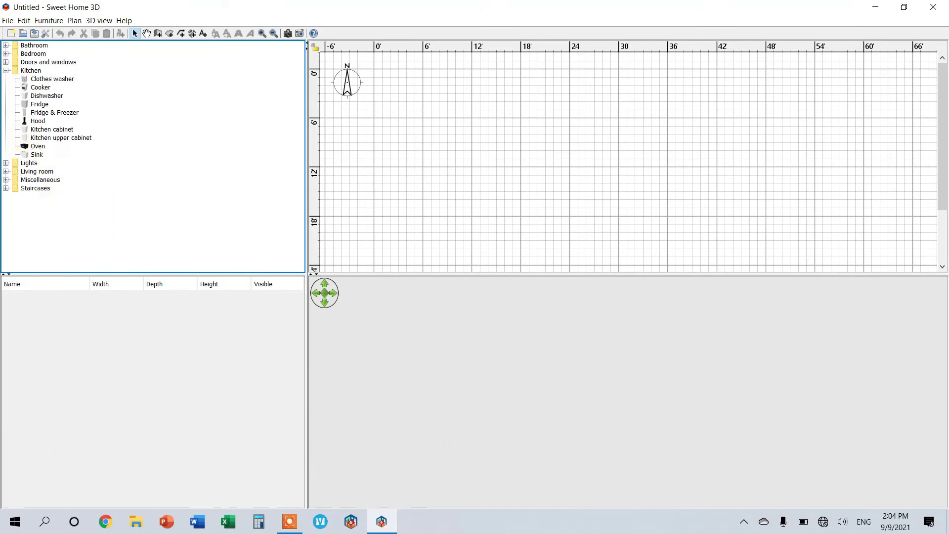
pyautogui.click(6, 162)
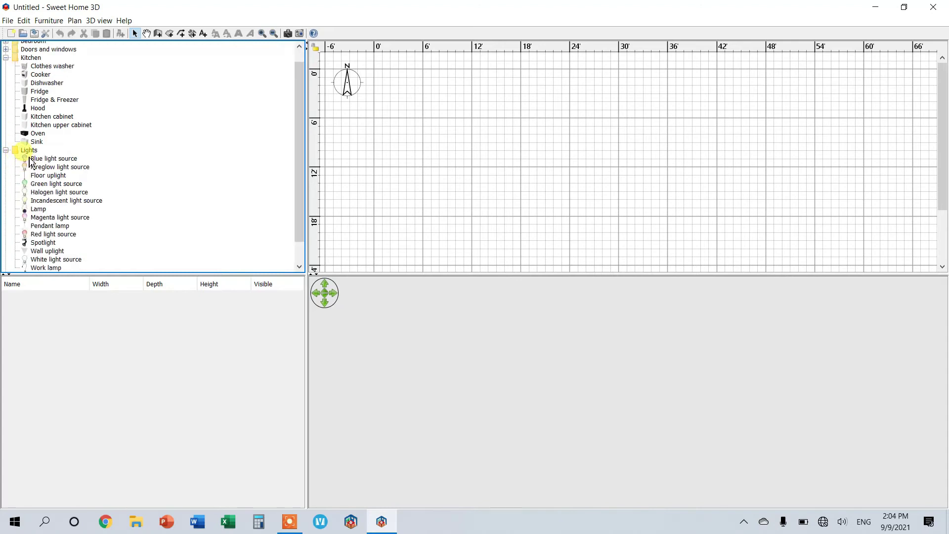
pyautogui.moveTo(29, 162)
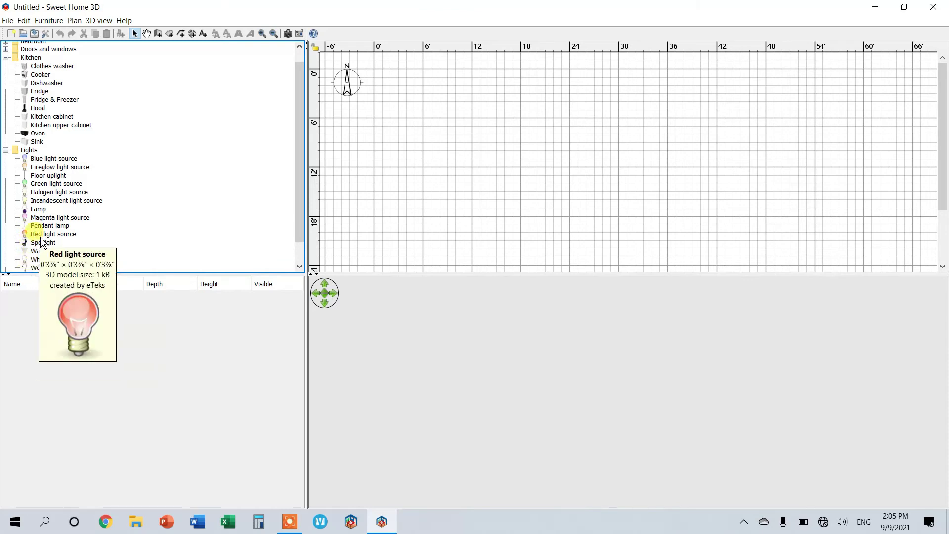
pyautogui.scroll(-1, 42, 242)
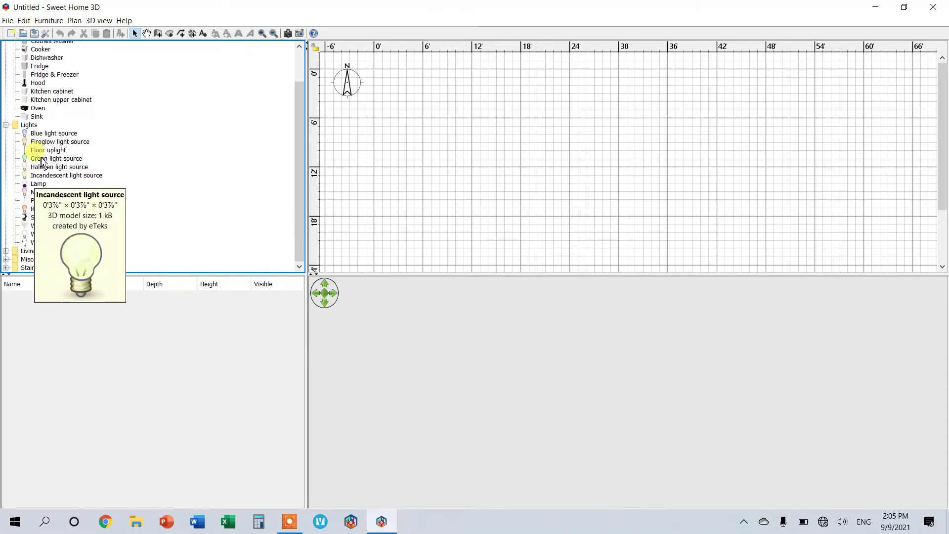
pyautogui.click(7, 124)
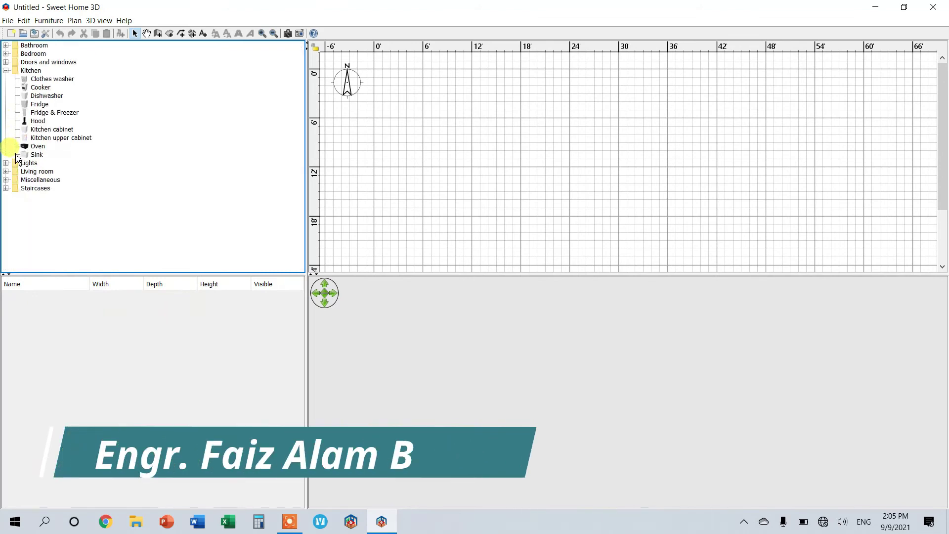
pyautogui.click(6, 70)
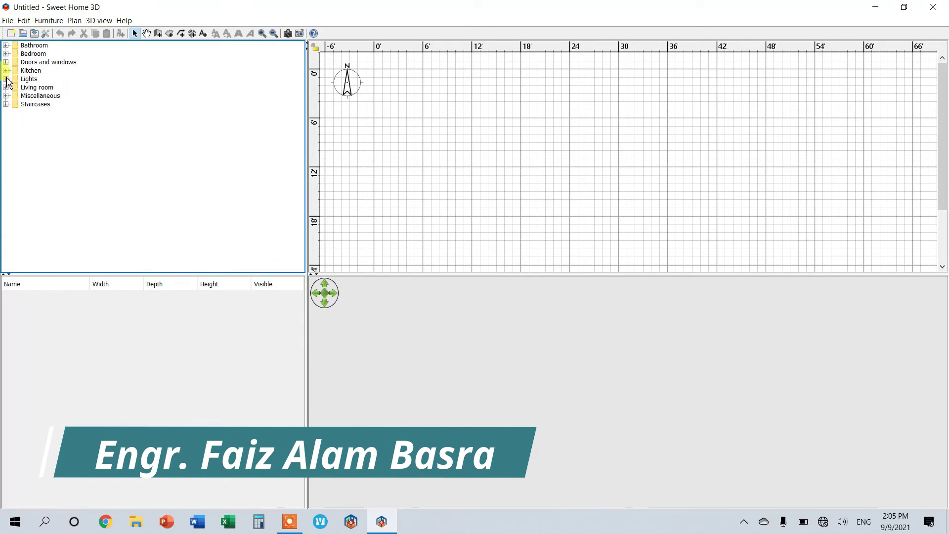
pyautogui.click(6, 79)
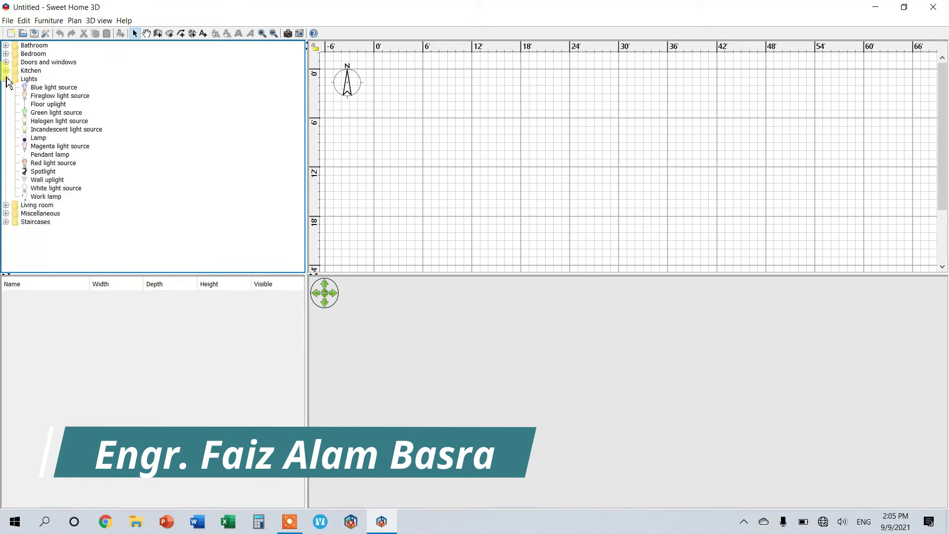
pyautogui.click(6, 79)
# - Examine the furniture catalog's Living room items, including previews such as the desk, flowers, piano, sofa and square table, and collapse the category
pyautogui.click(6, 87)
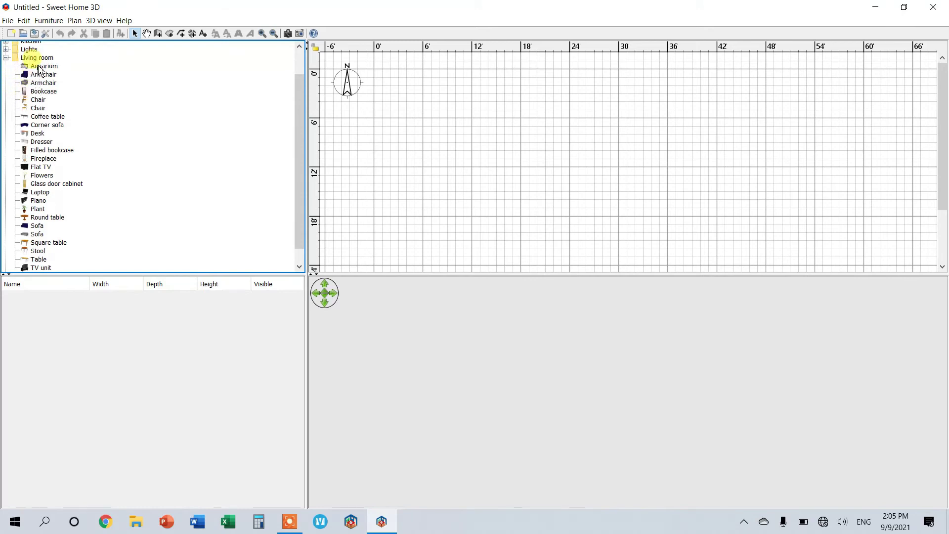
pyautogui.moveTo(41, 78)
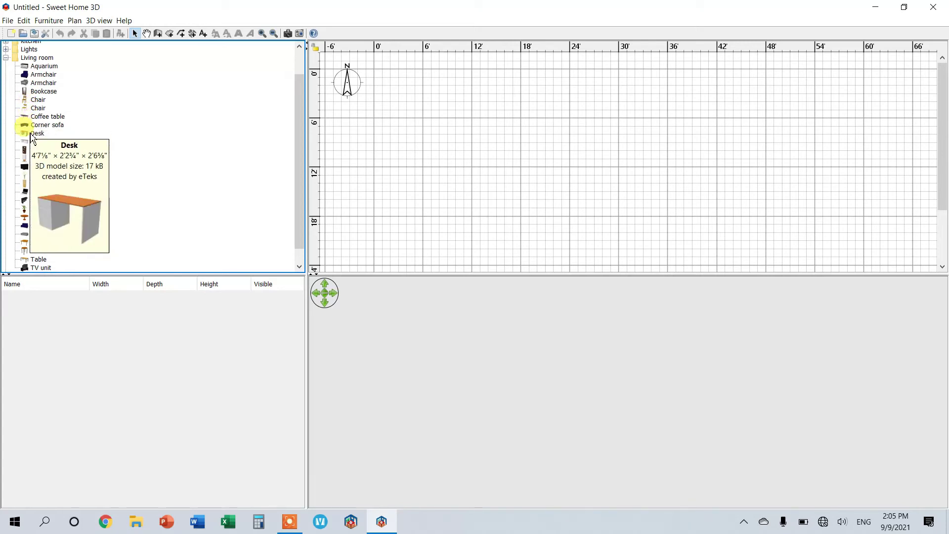
pyautogui.moveTo(34, 162)
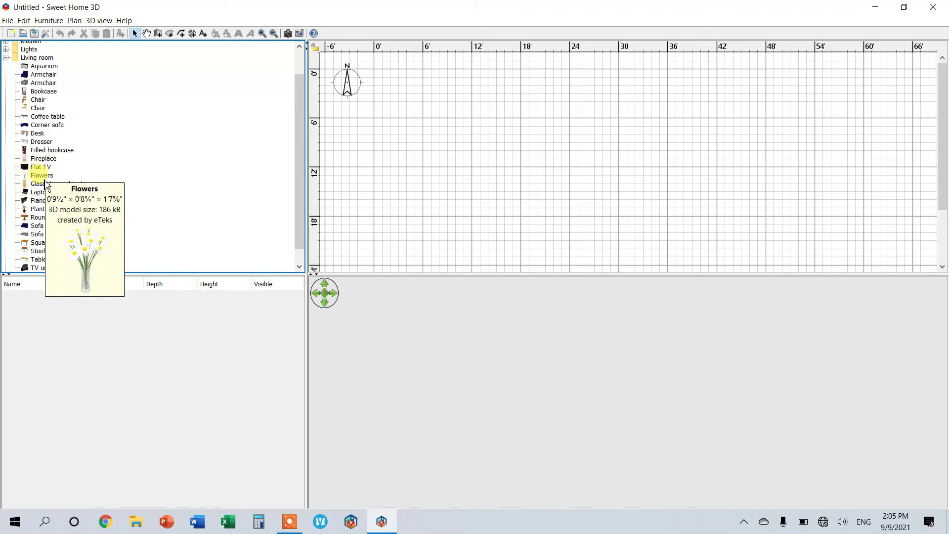
pyautogui.moveTo(45, 207)
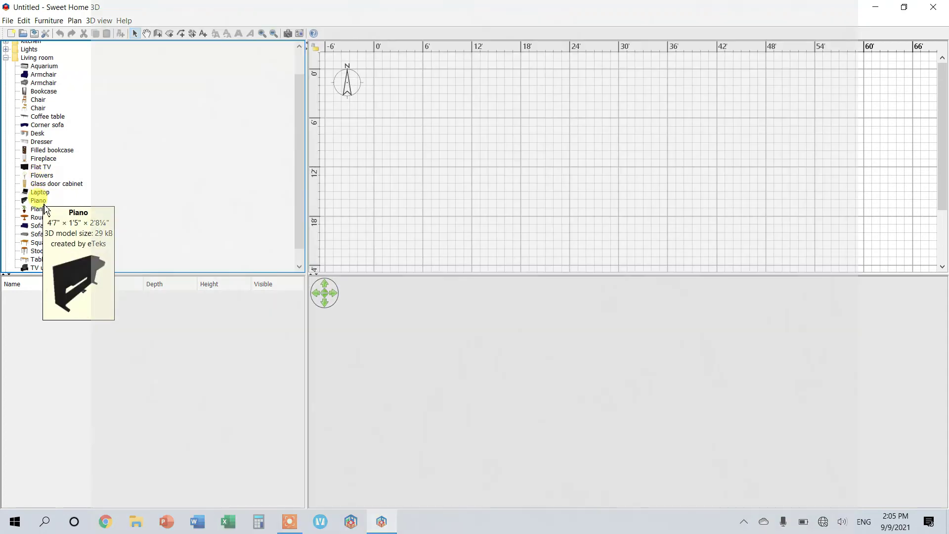
pyautogui.moveTo(44, 223)
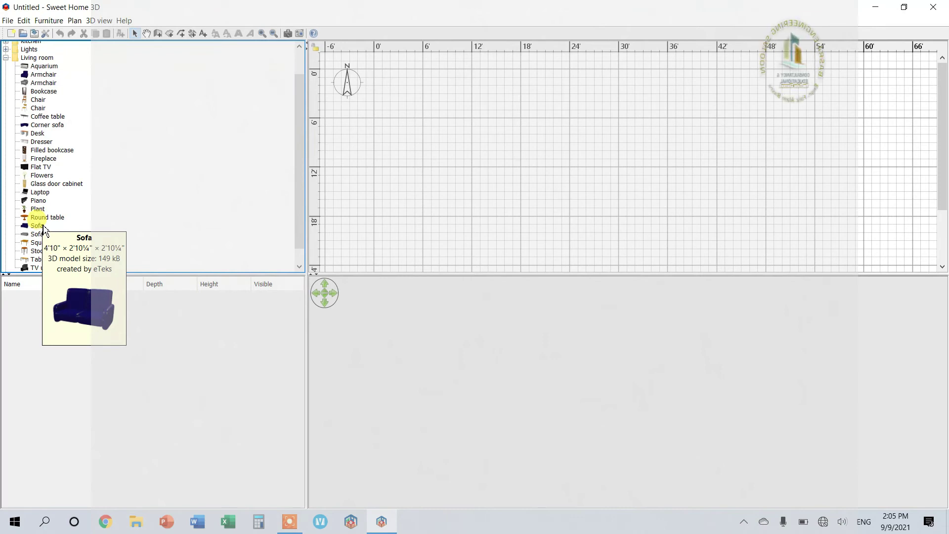
pyautogui.moveTo(41, 246)
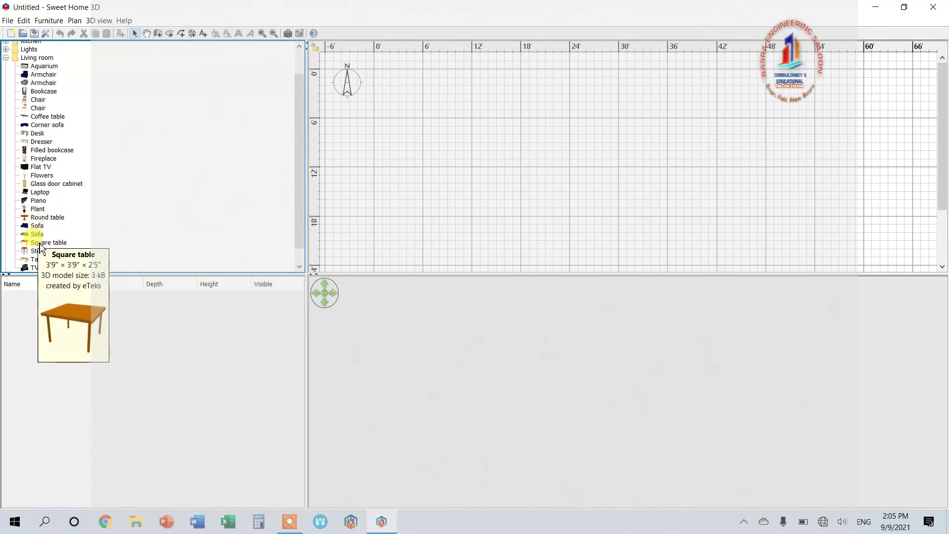
pyautogui.scroll(-1, 39, 248)
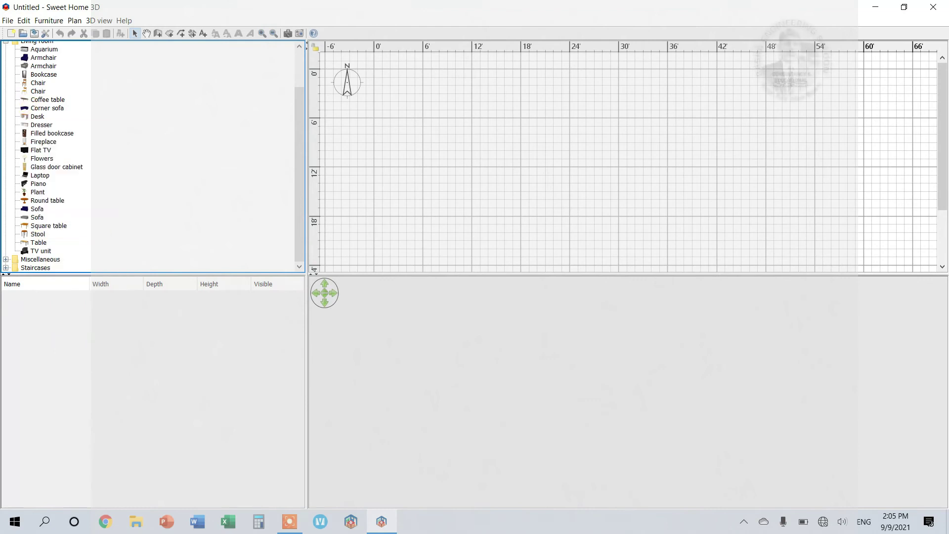
pyautogui.click(5, 41)
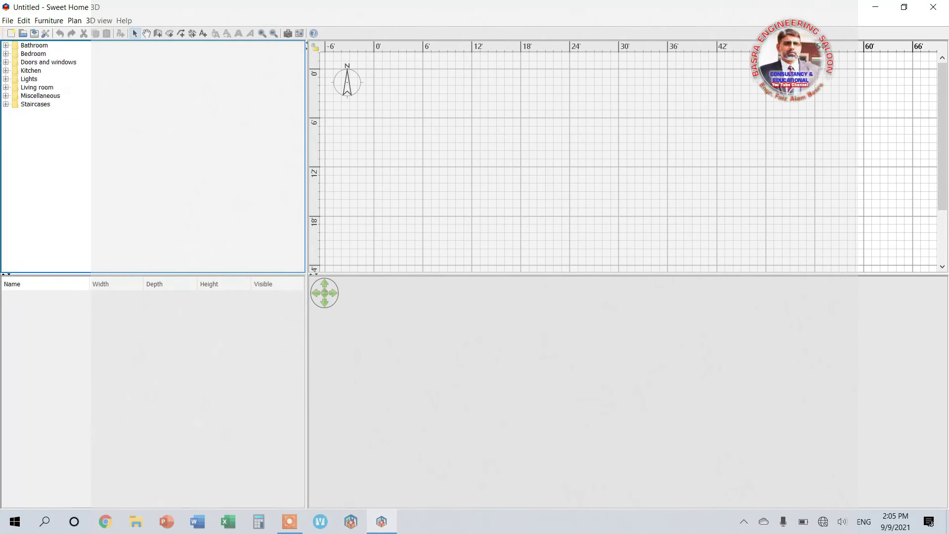
# - Examine the items in the furniture catalog's Miscellaneous and Staircases categories, and collapse both categories
pyautogui.click(6, 95)
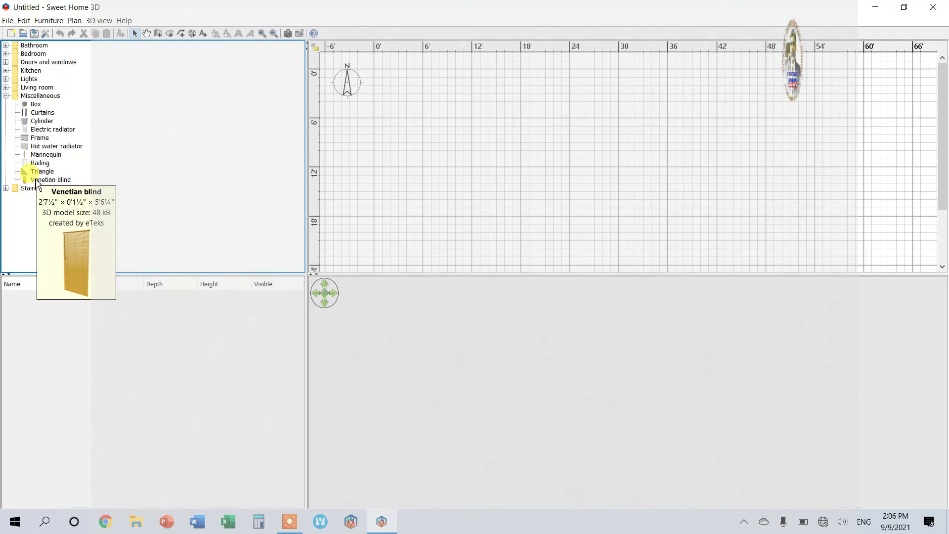
pyautogui.click(7, 189)
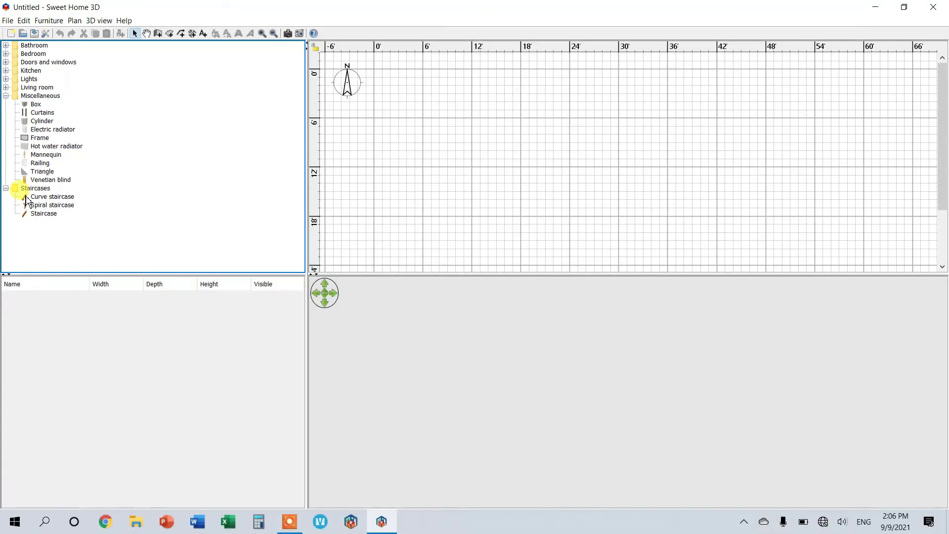
pyautogui.click(5, 96)
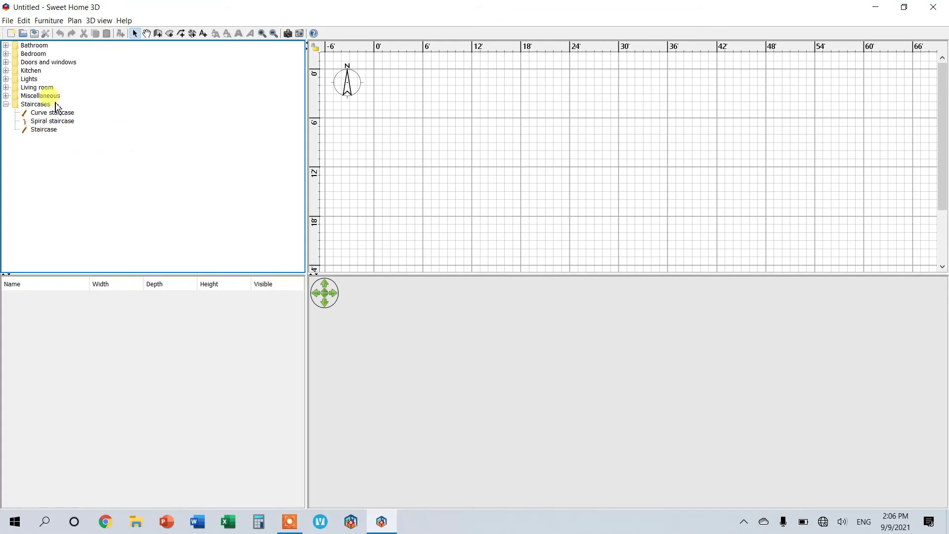
pyautogui.click(6, 105)
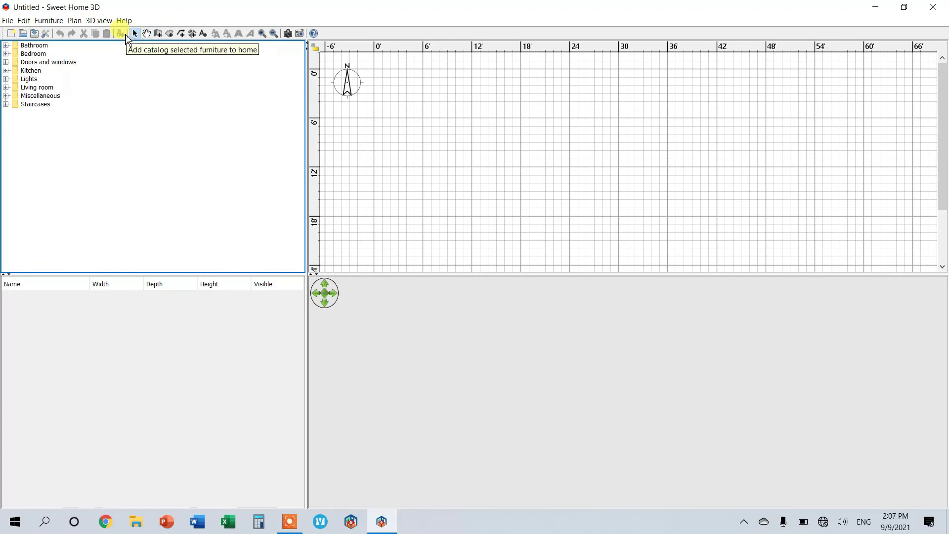
# - Add a new level to the home plan above the existing one
pyautogui.click(23, 21)
pyautogui.moveTo(46, 24)
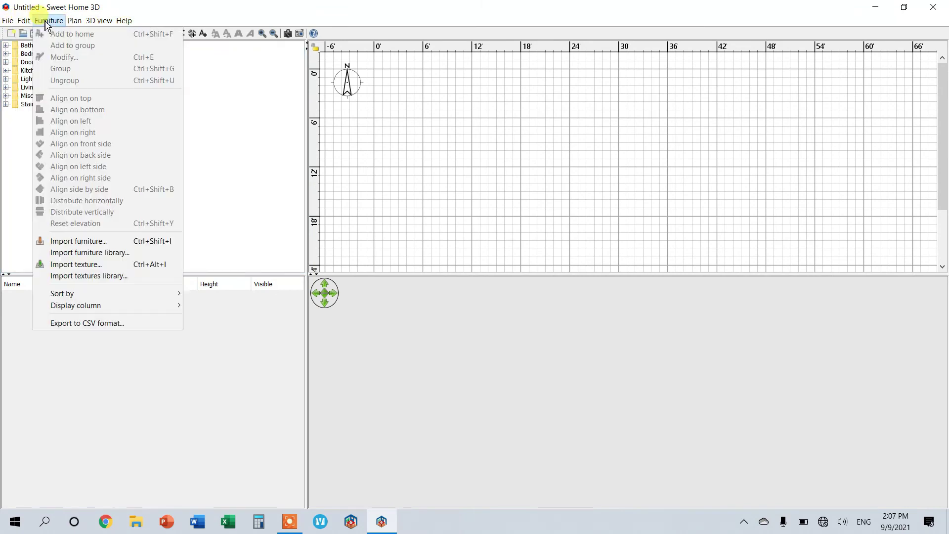
pyautogui.moveTo(74, 22)
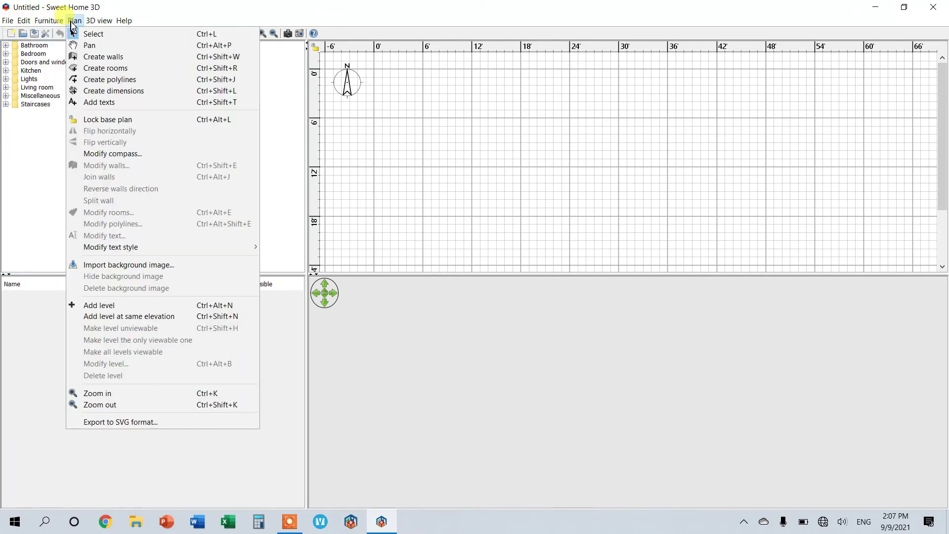
pyautogui.click(99, 305)
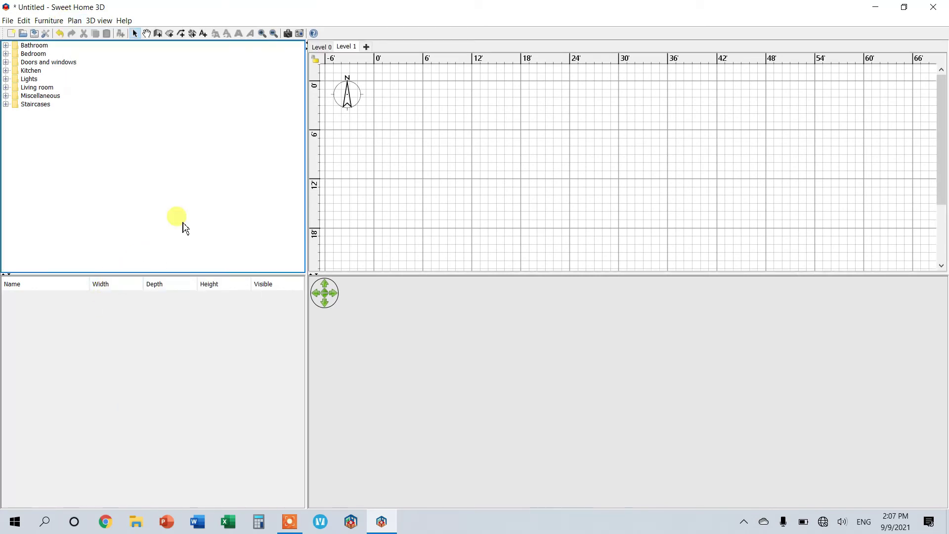
# - Rename Level 0 as Ground floor, keeping its elevation at 0' and its height at 8'
pyautogui.click(329, 51)
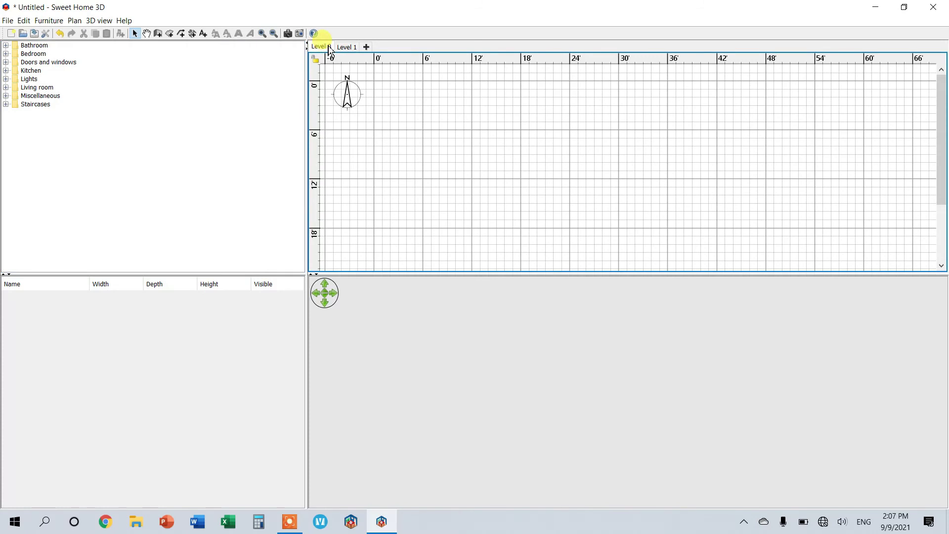
pyautogui.doubleClick(330, 50)
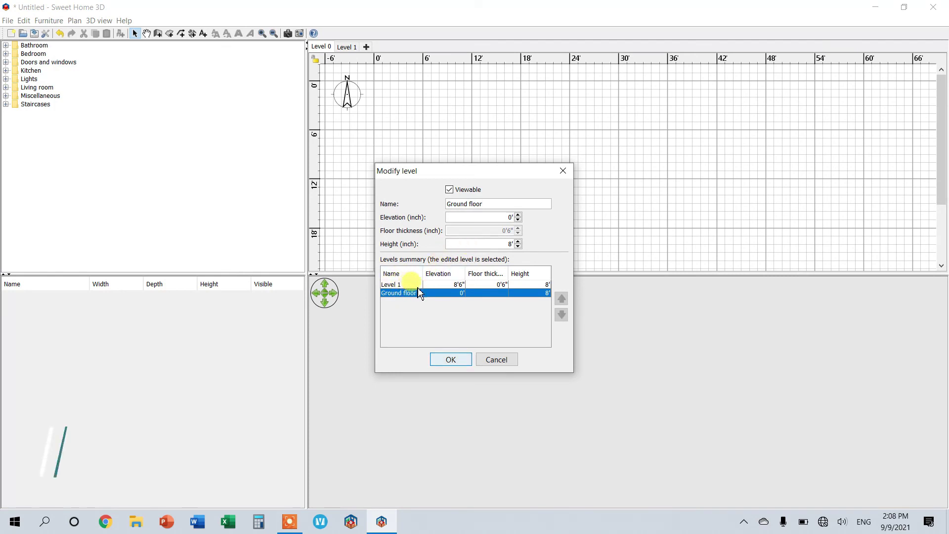
pyautogui.click(460, 361)
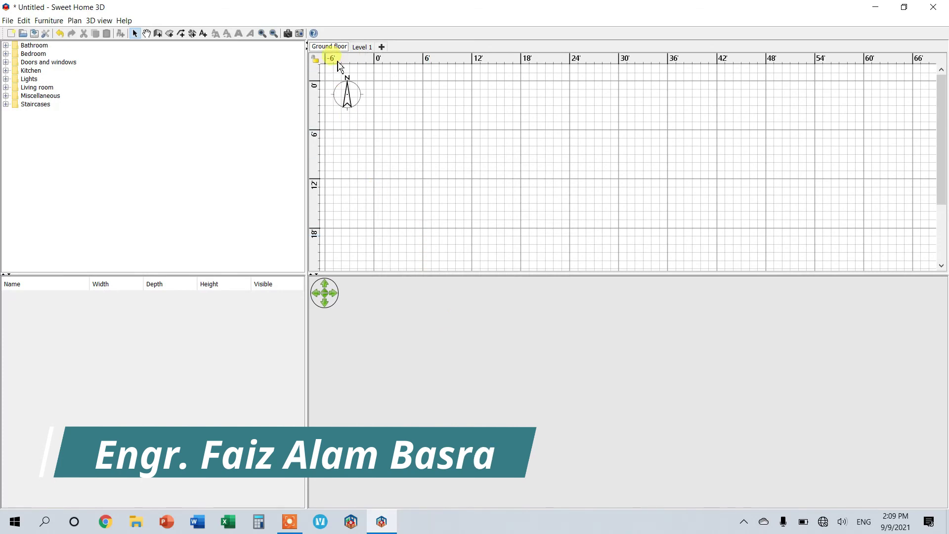
# - Switch to Level 1 and open its level properties for modification
pyautogui.click(364, 48)
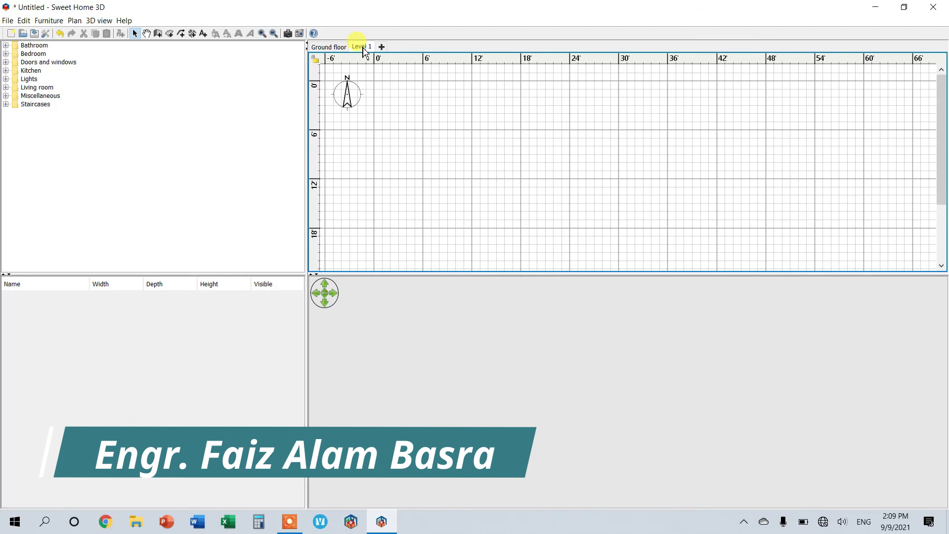
pyautogui.doubleClick(364, 48)
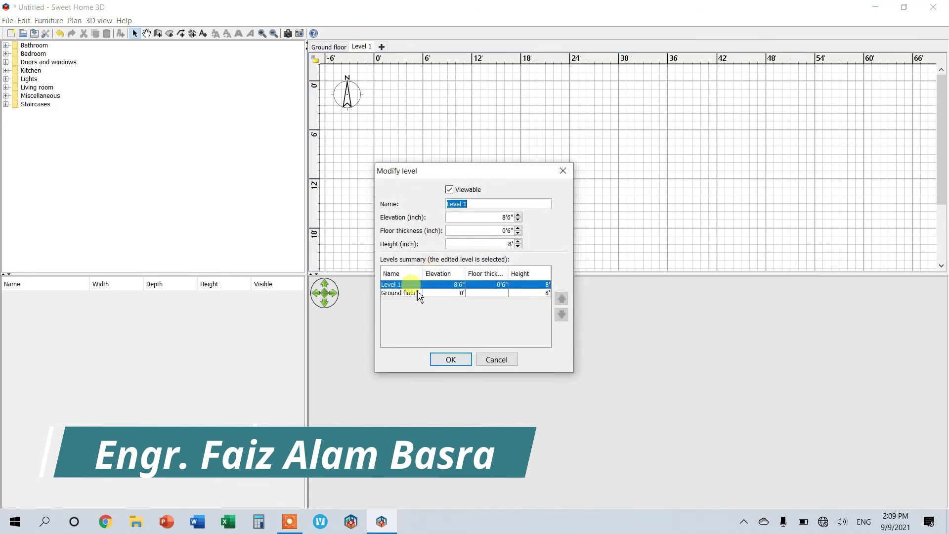